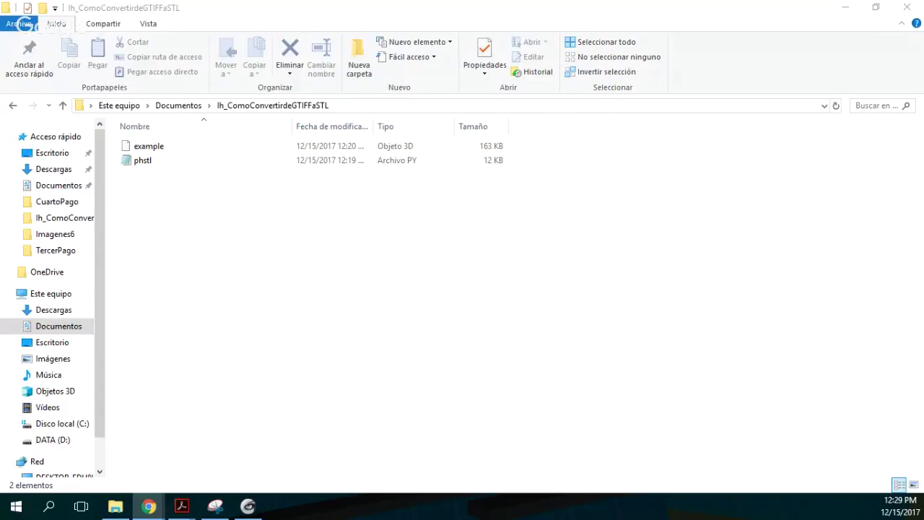
Maximize Chrome and scroll to the top of the anoved/phstl GitHub page.
mouse_move(472, 405)
left_mouse_down()
mouse_move(268, 371)
mouse_move(210, 152)
mouse_move(216, 2)
left_mouse_up()
scroll(466, 298, "up", 4)
scroll(465, 298, "up", 1)
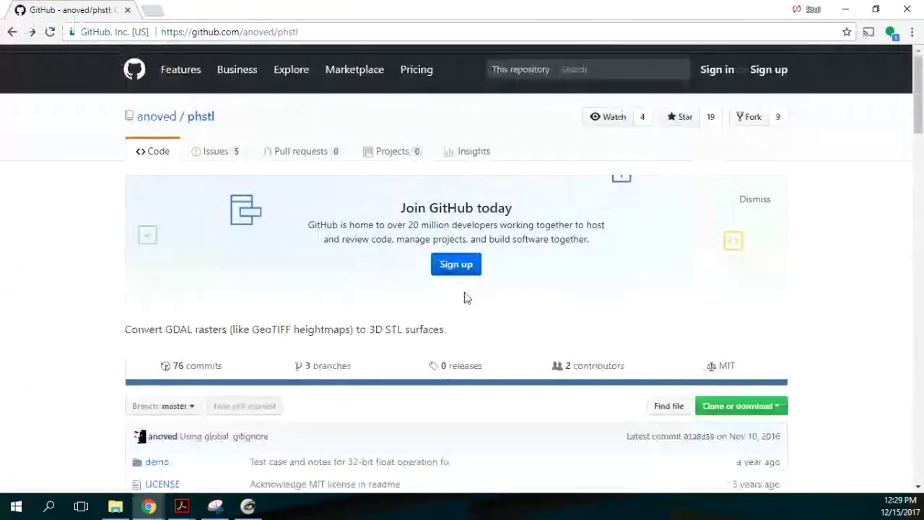
scroll(466, 298, "down", 1)
scroll(465, 298, "up", 1)
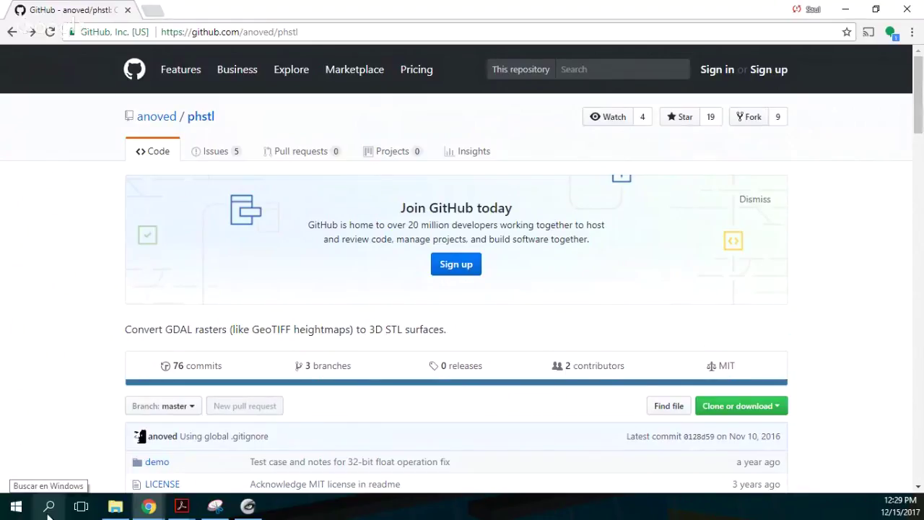
Launch OSGeo4W Shell, move its window to the top, and start a 'cd' command.
left_click(48, 508)
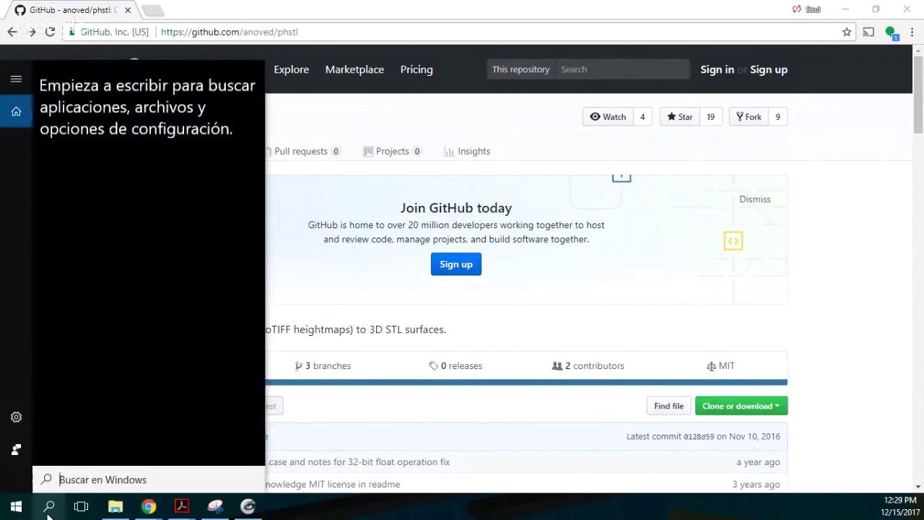
type("os")
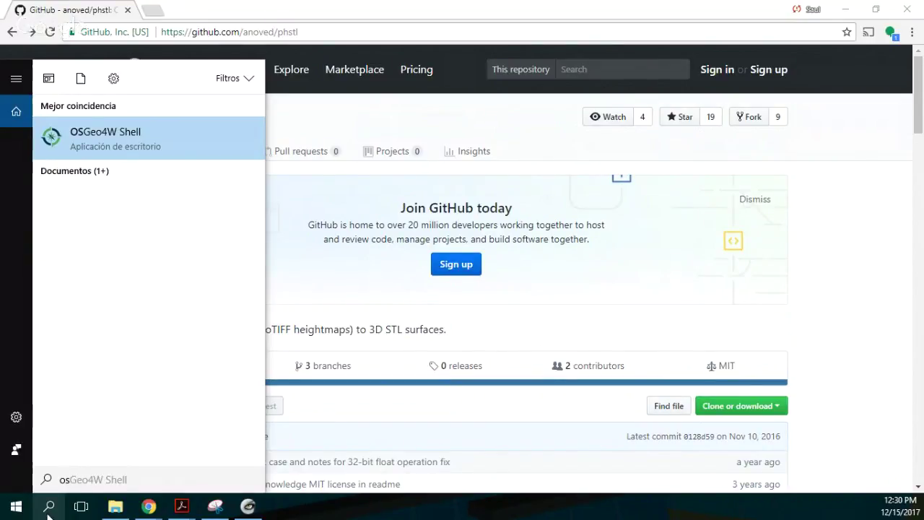
left_click(144, 150)
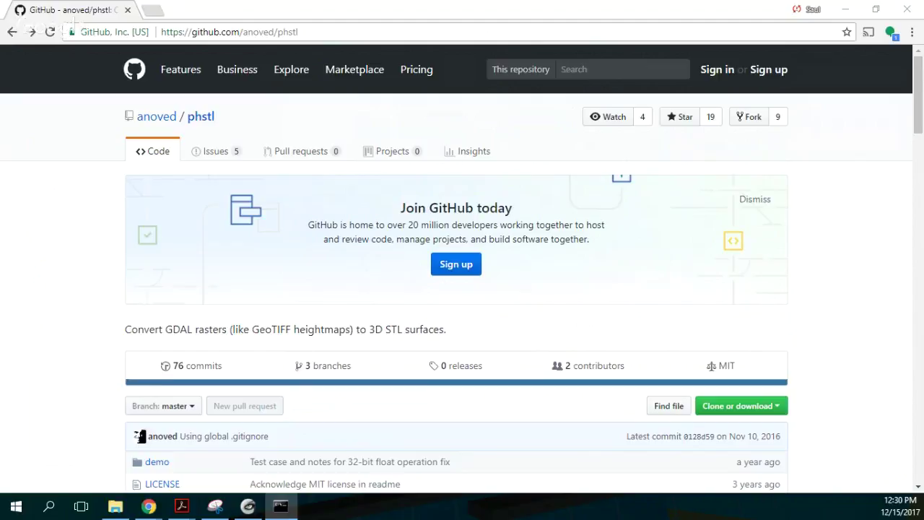
left_click(587, 350)
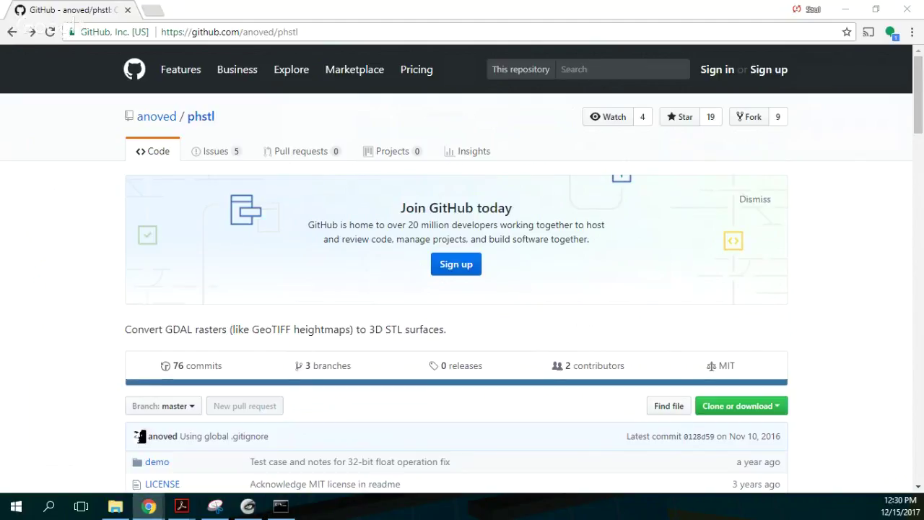
left_click_drag(208, 361, 193, 80)
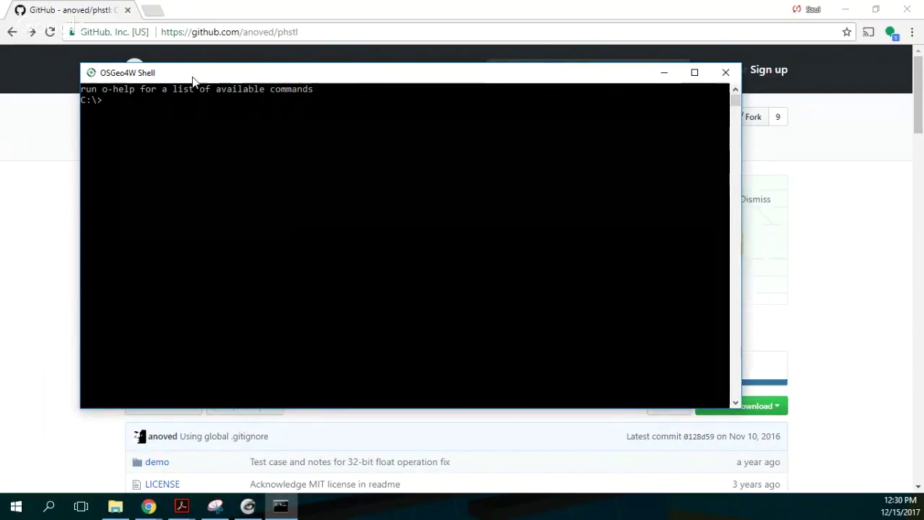
type("cd")
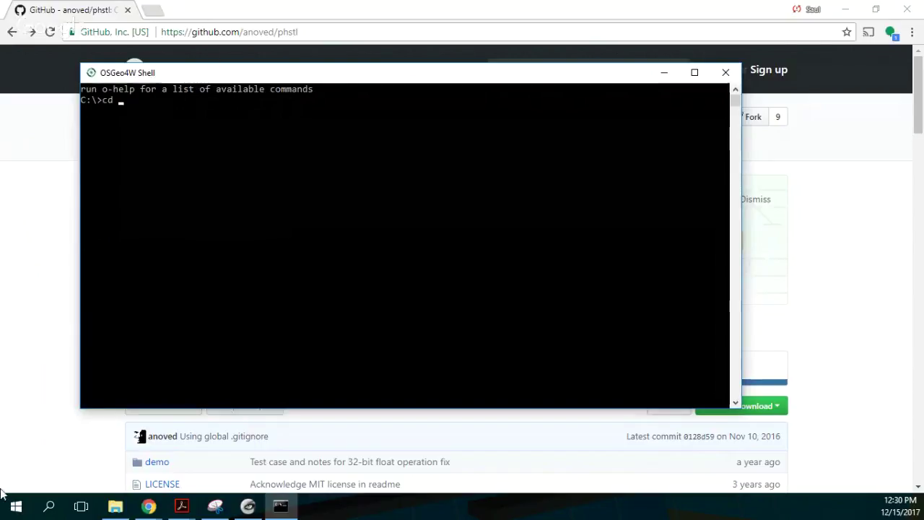
Reopen the Ih_ComoConvertirdeGTIFFaSTL folder and select its full path in the address bar.
left_click(110, 509)
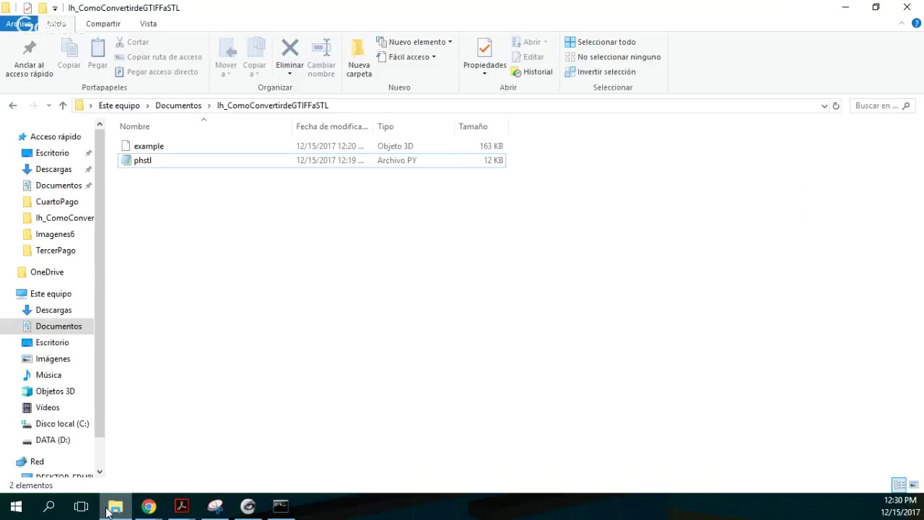
left_click(356, 106)
key("BackSpace")
key("ctrl+z")
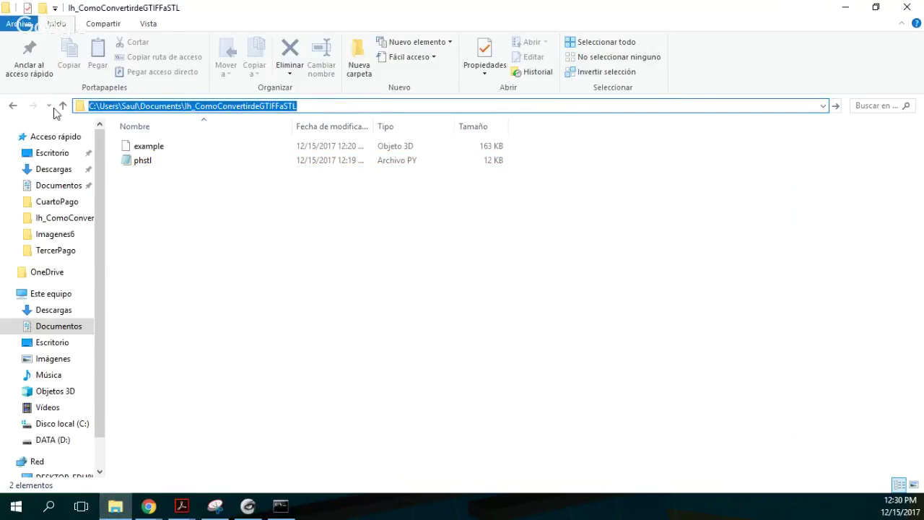
left_click(150, 188)
left_click(64, 106)
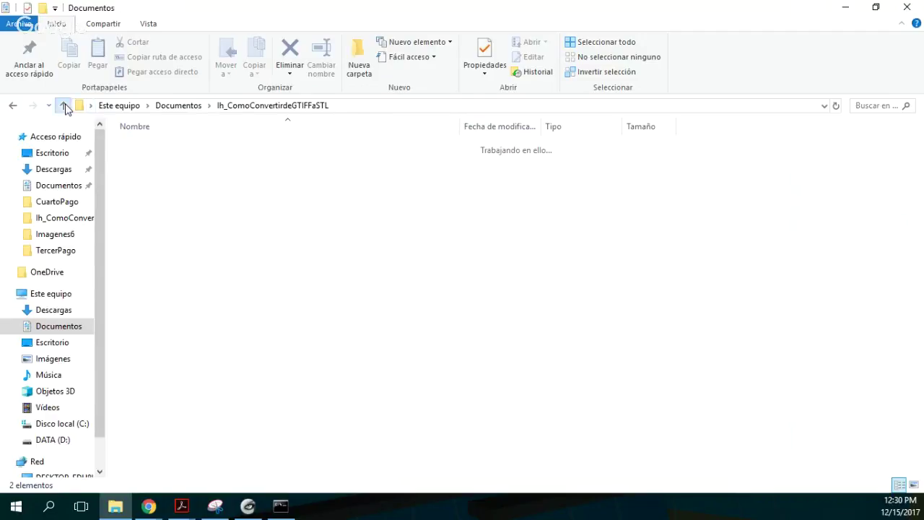
double_click(197, 234)
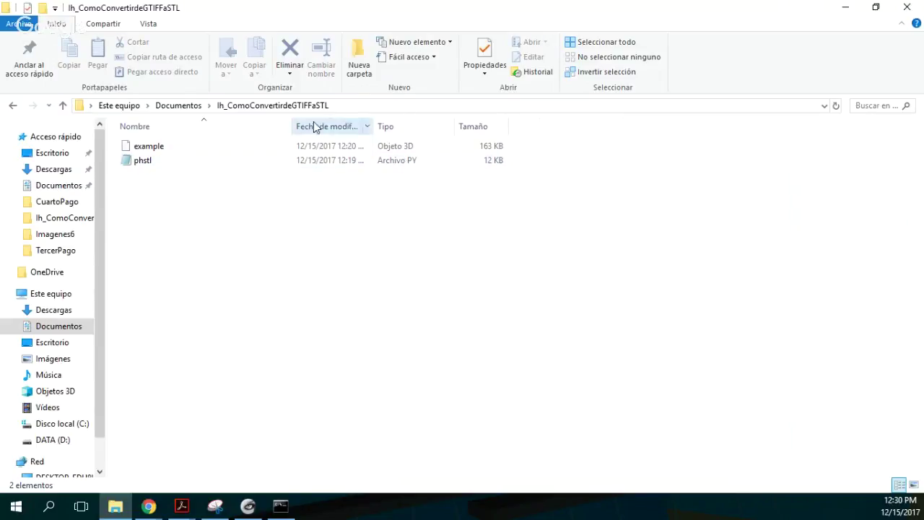
left_click(355, 105)
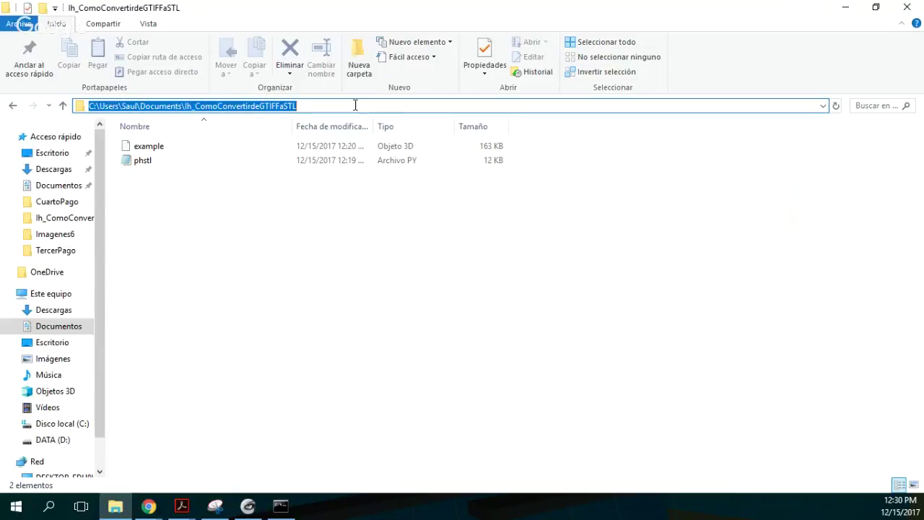
Paste the folder path after cd to enter Ih_ComoConvertirdeGTIFFaSTL, then run dir.
left_click(280, 505)
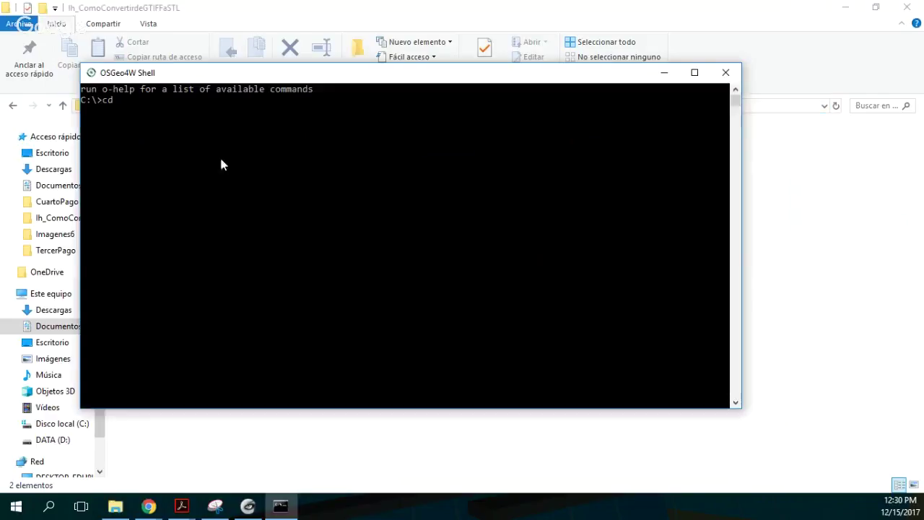
right_click(142, 99)
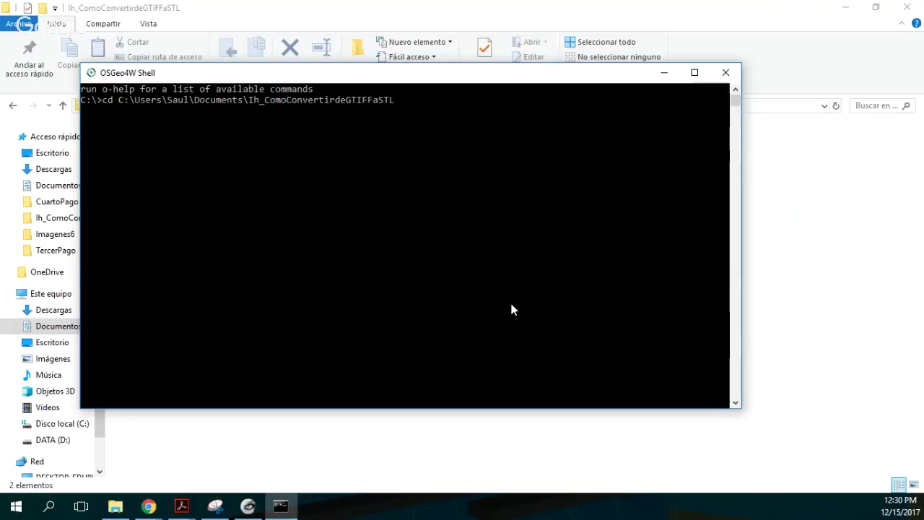
key("Return")
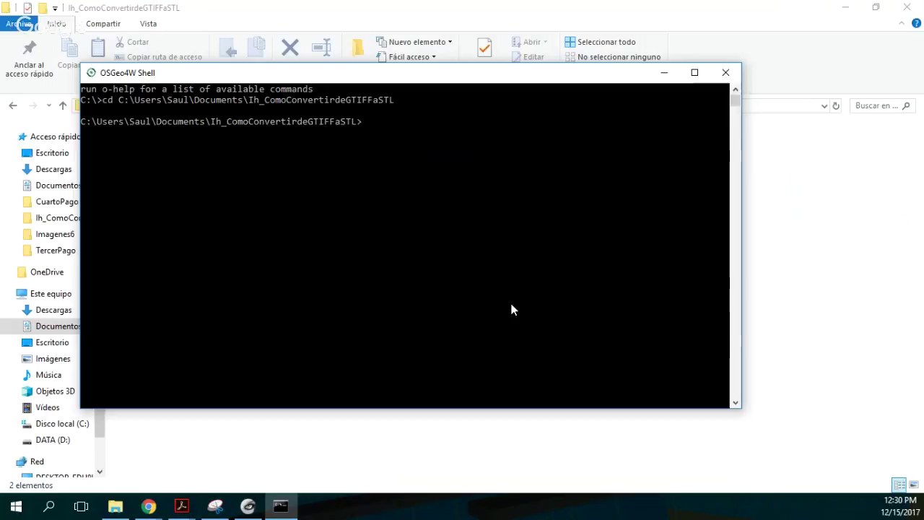
type("dir")
key("Return")
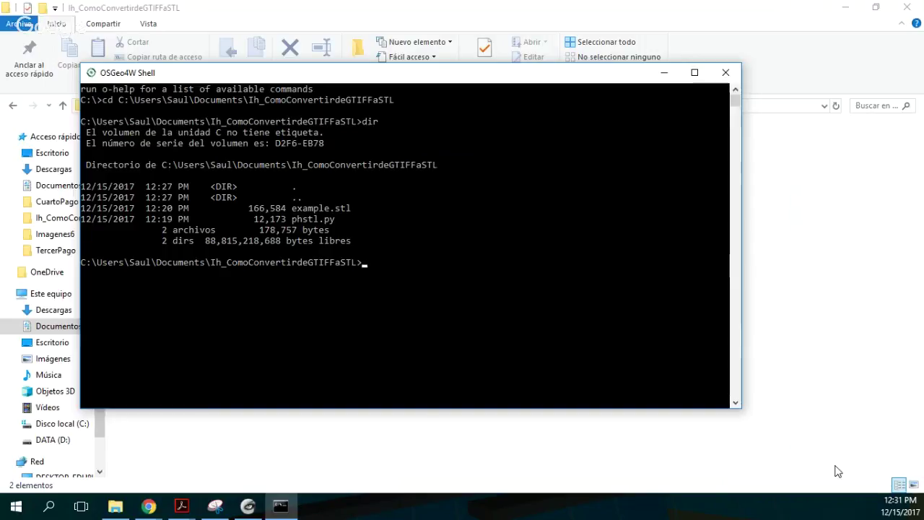
left_click(610, 459)
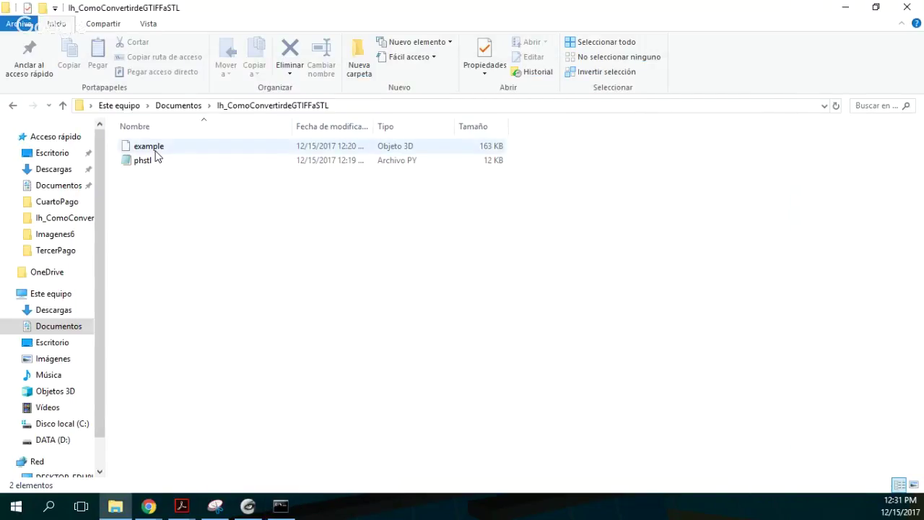
left_click(289, 144)
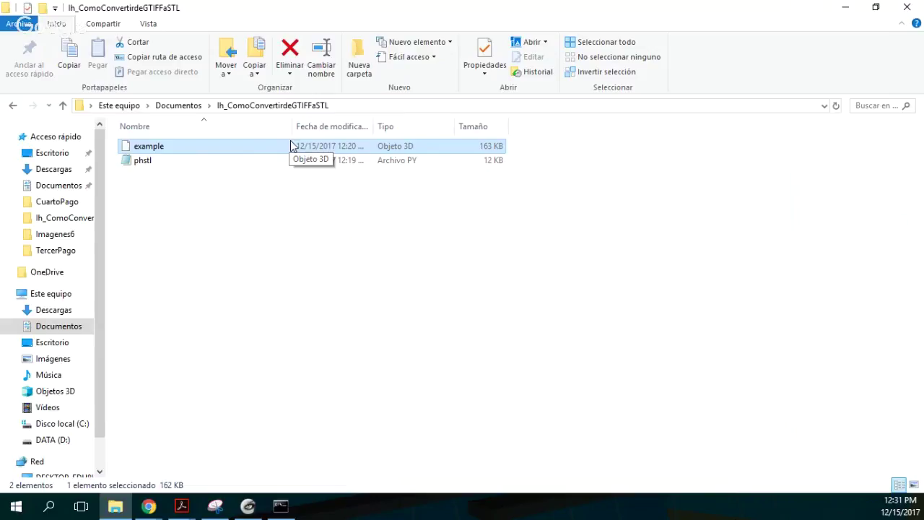
key("Delete")
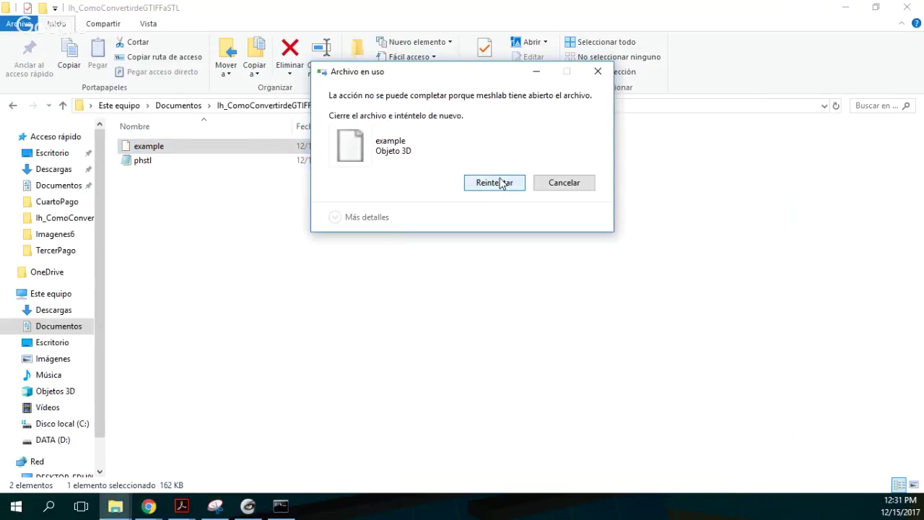
key("Escape")
left_click(408, 305)
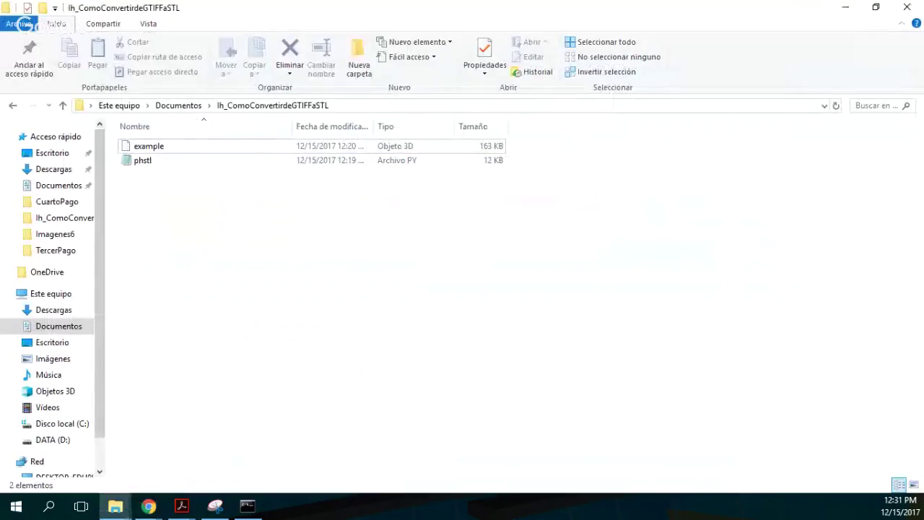
Download example.tif from the phstl repository's demo folder on GitHub.
left_click(67, 170)
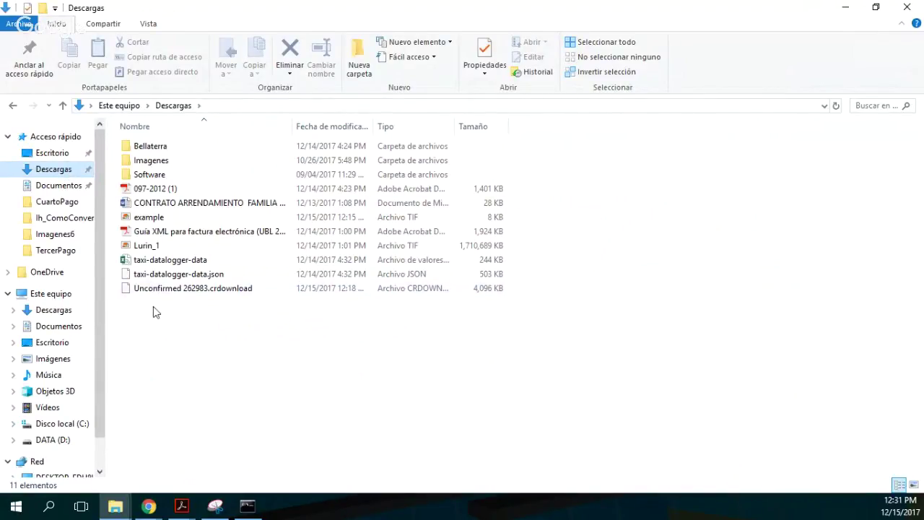
left_click(848, 8)
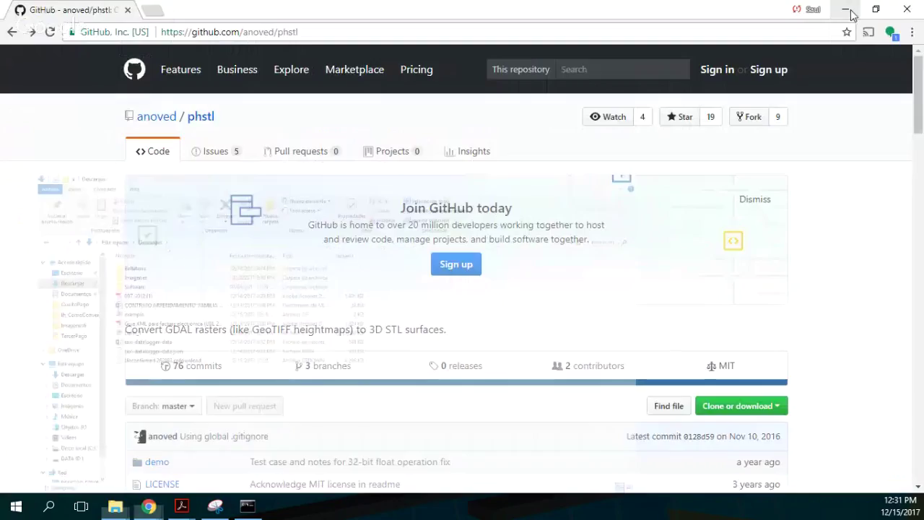
scroll(306, 328, "down", 2)
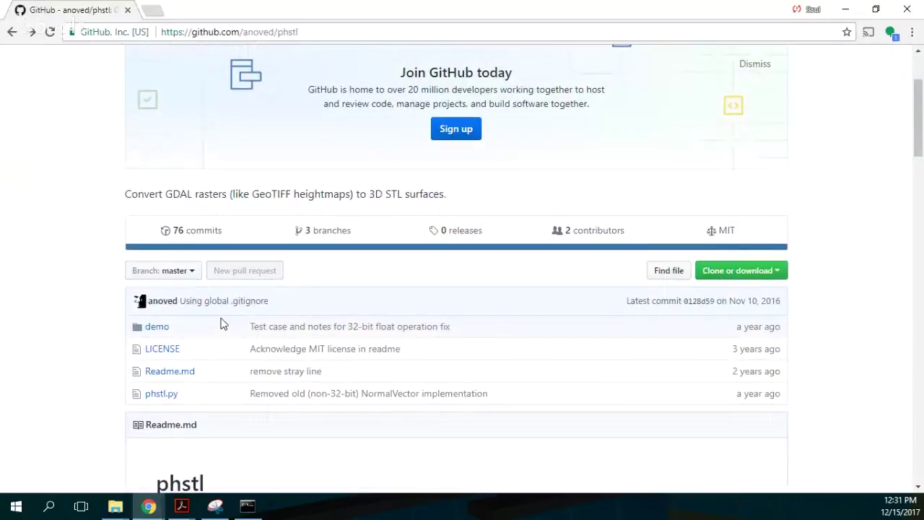
left_click(157, 327)
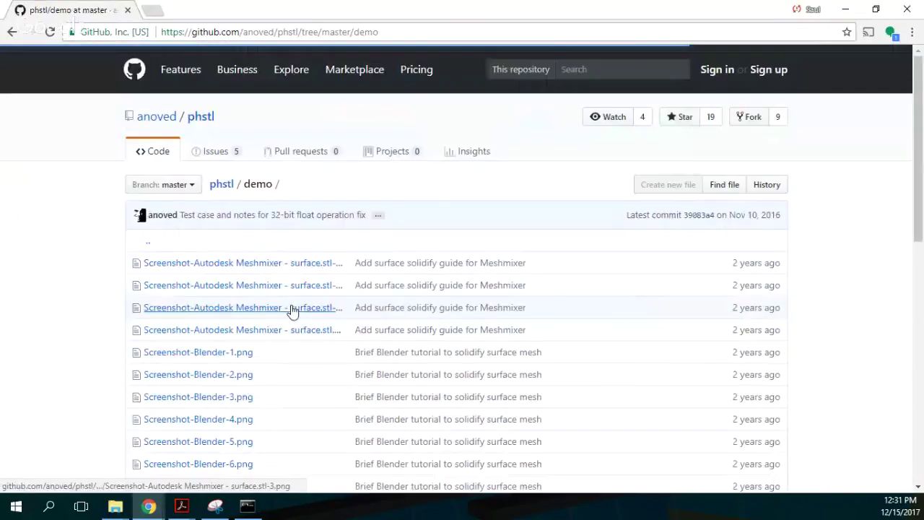
scroll(124, 380, "down", 3)
left_click(156, 374)
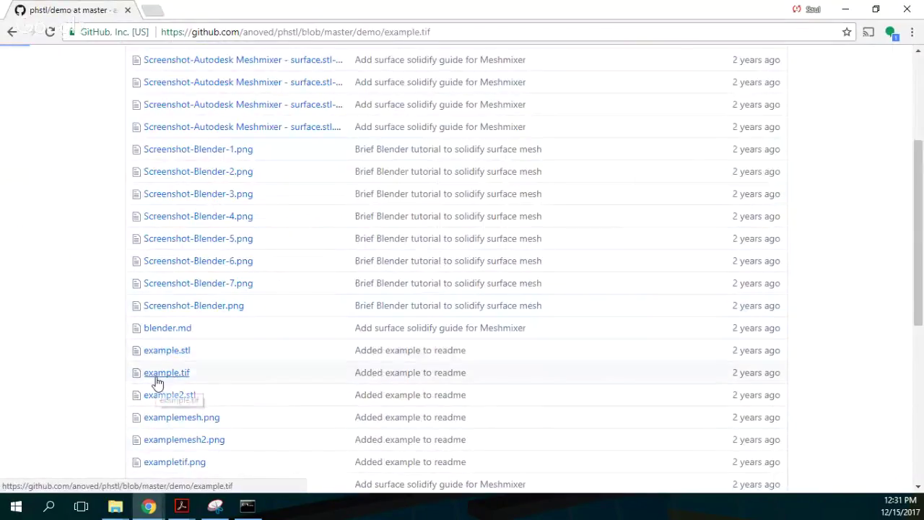
left_click(667, 278)
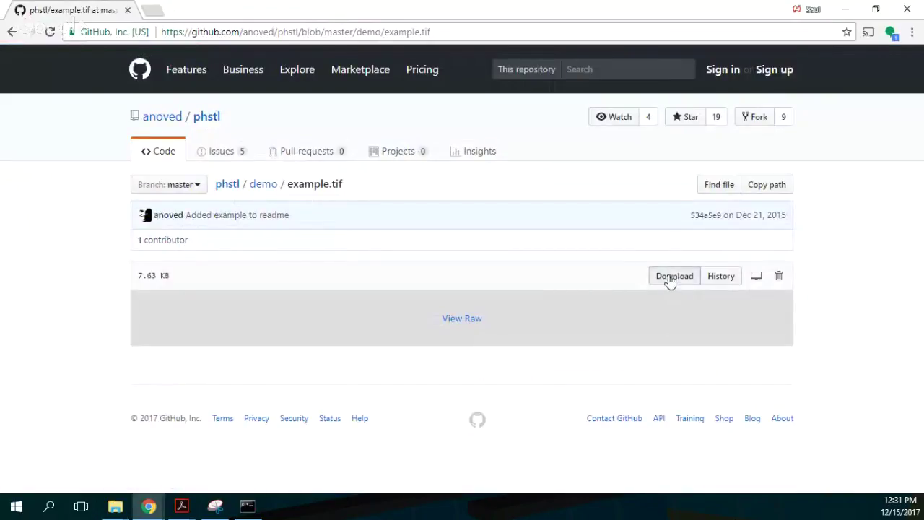
left_click(876, 9)
Move Chrome aside and bring up Explorer on the Descargas folder.
mouse_move(418, 154)
left_mouse_down()
mouse_move(551, 191)
mouse_move(923, 237)
left_mouse_up()
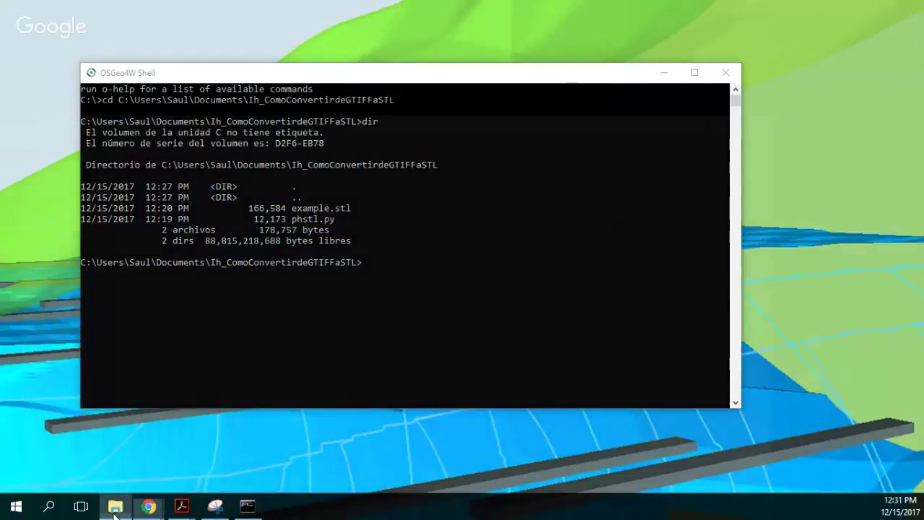
left_click(114, 511)
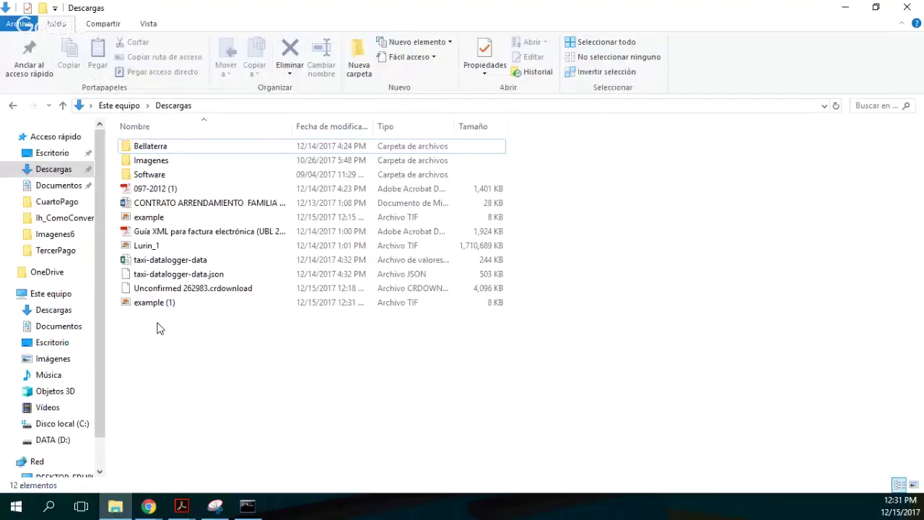
Paste the downloaded example TIF into Documentos > Ih_ComoConvertirdeGTIFFaSTL.
left_click(166, 218)
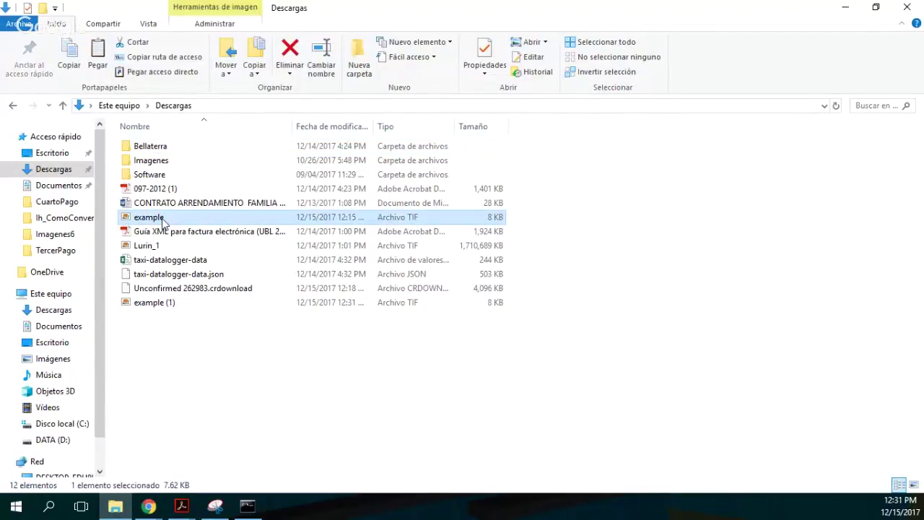
left_click(58, 327)
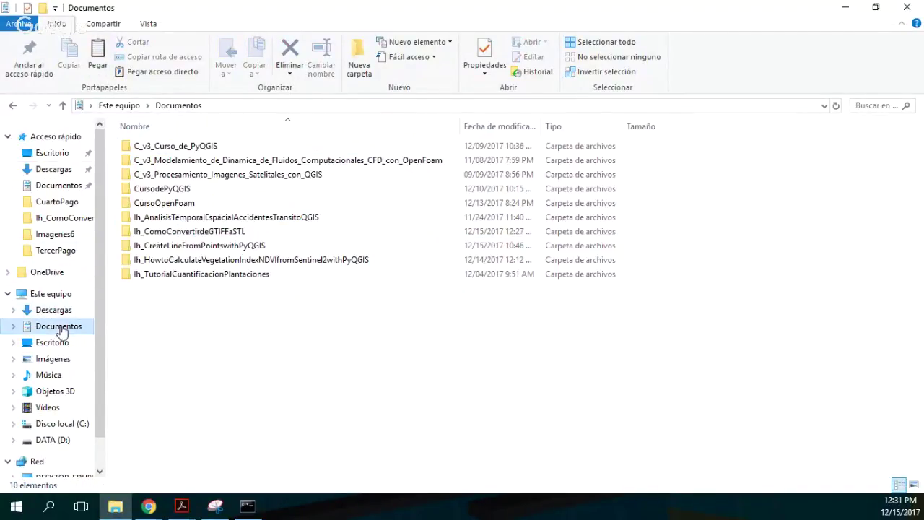
double_click(219, 235)
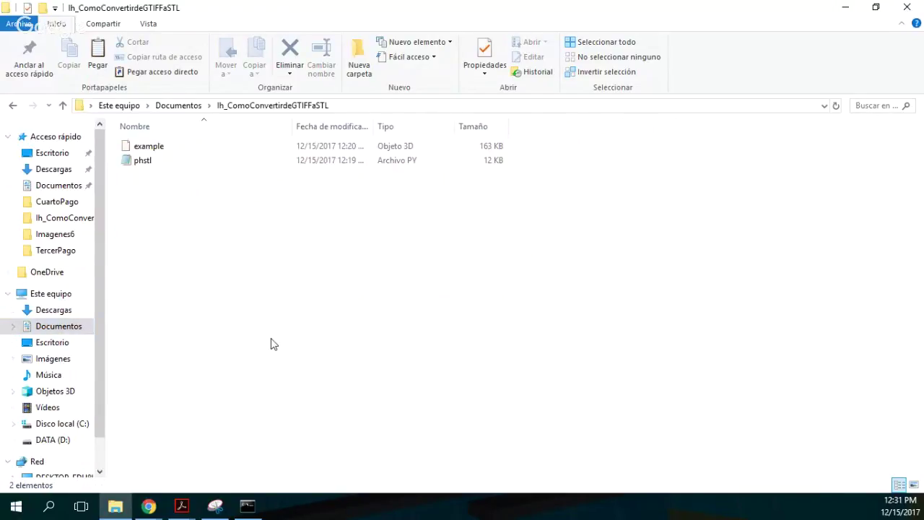
key("ctrl+v")
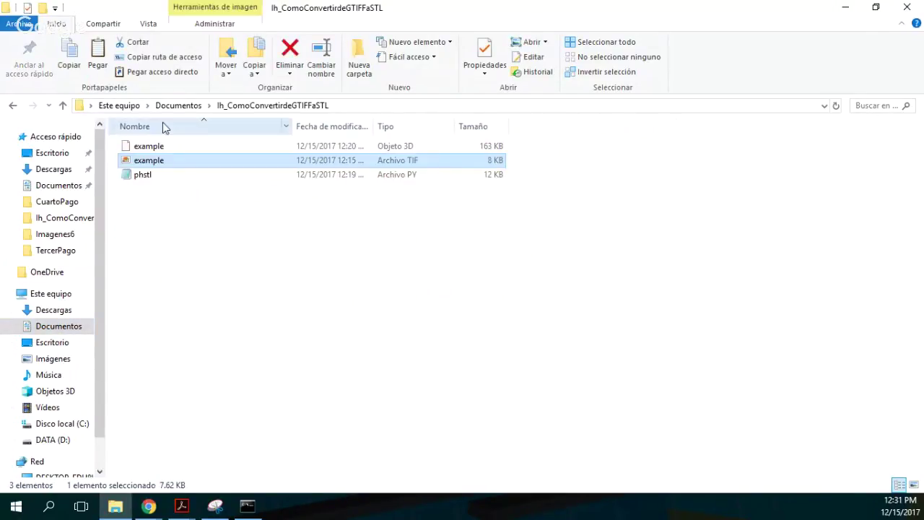
Delete the old example 3D object from the project folder.
left_click(162, 146)
key("Delete")
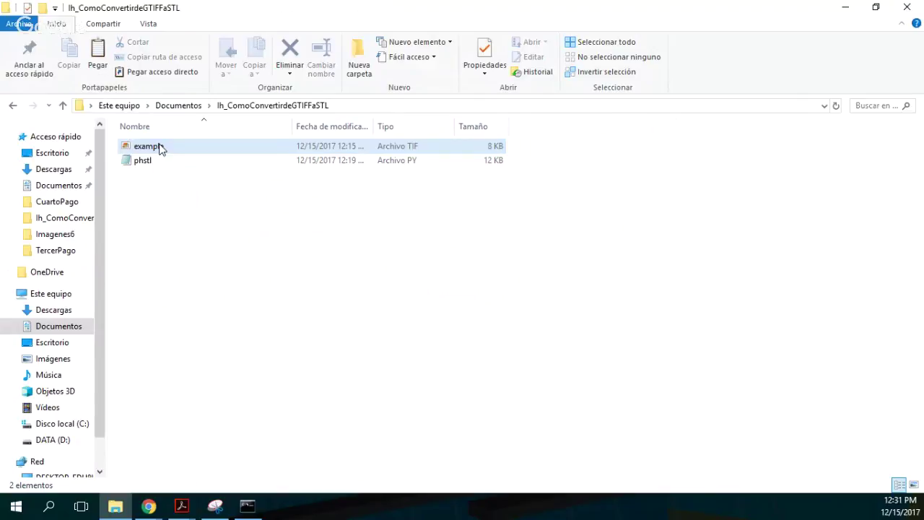
left_click(399, 163)
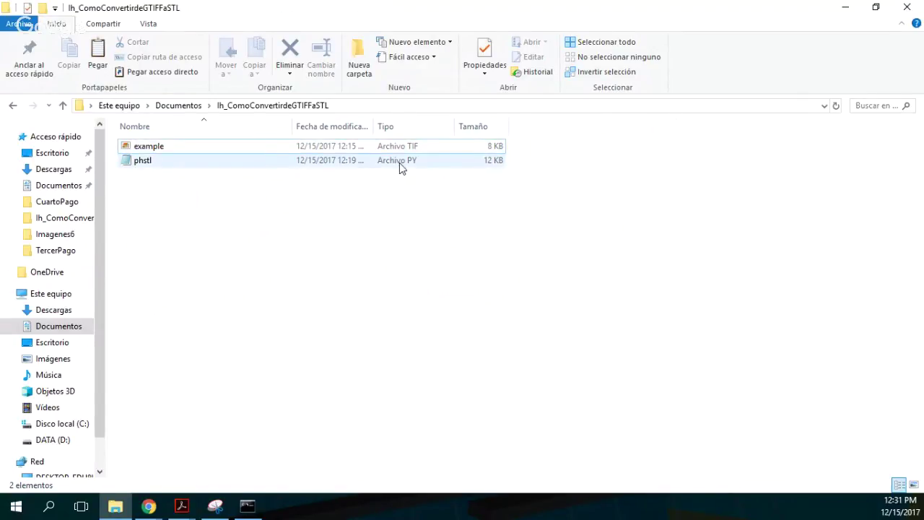
left_click(349, 195)
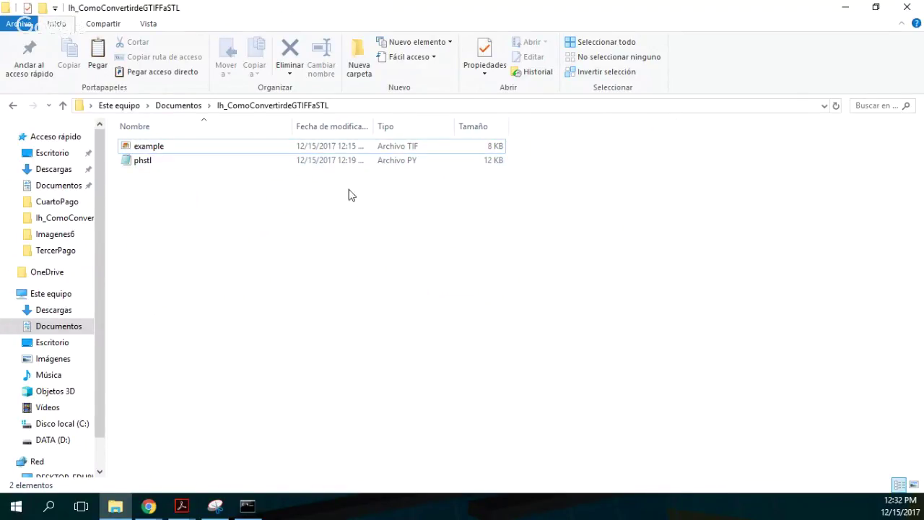
List the project folder with dir, confirming example.tif and phstl.py are present.
left_click(247, 505)
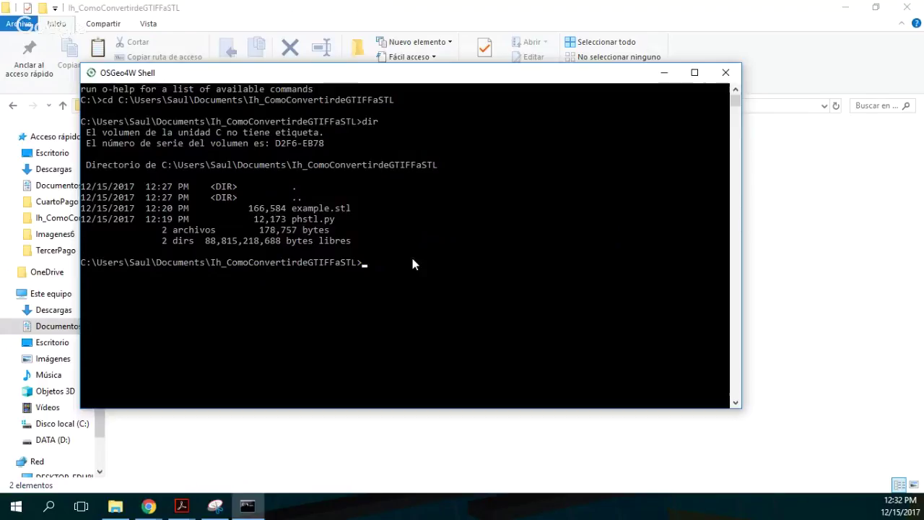
type("dir")
key("Return")
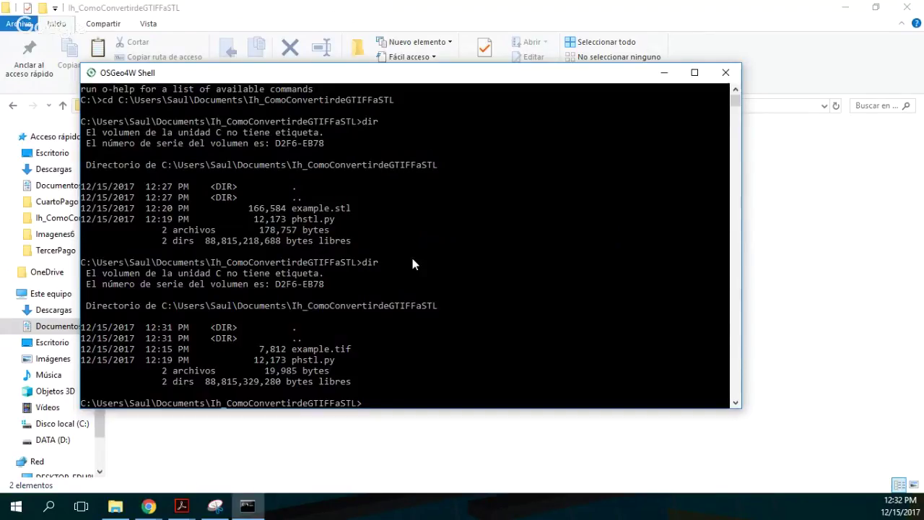
scroll(412, 264, "down", 1)
scroll(431, 296, "down", 1)
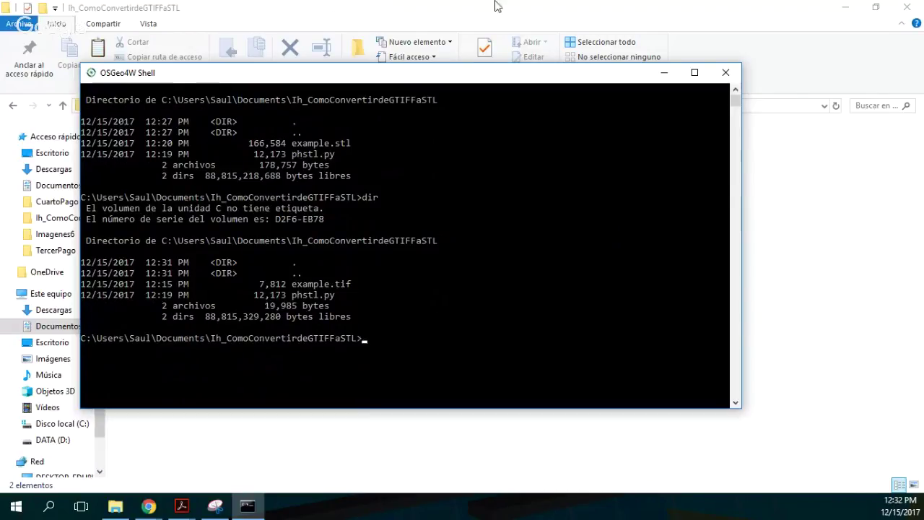
Run python phstl.py example.tif output.stl to generate output.stl.
left_click(148, 505)
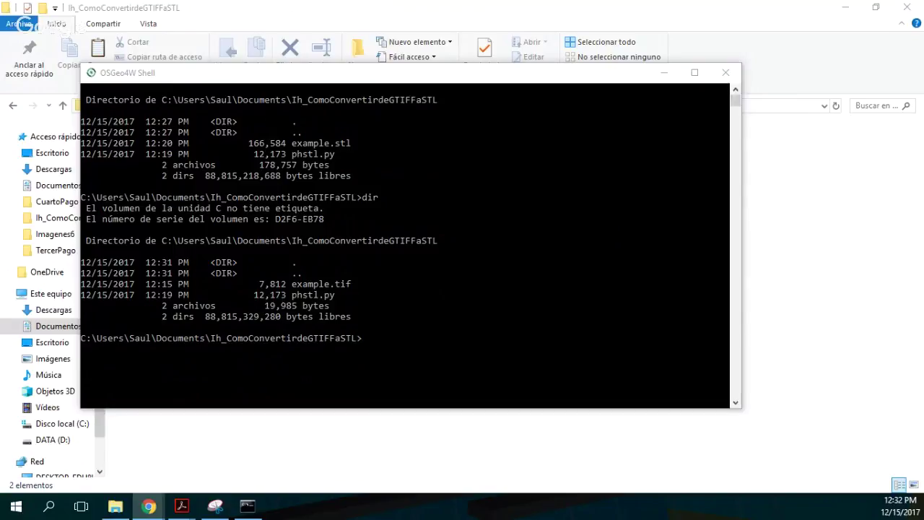
left_click(427, 346)
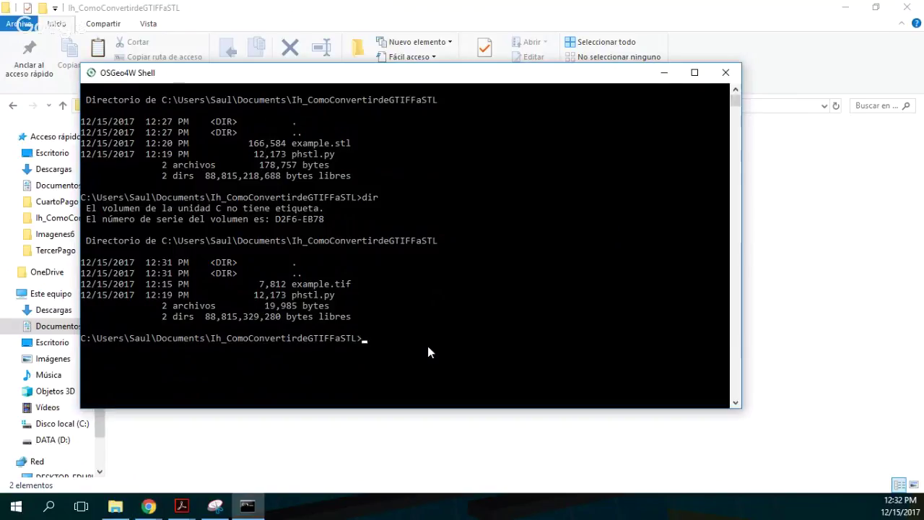
type("python phstl.py")
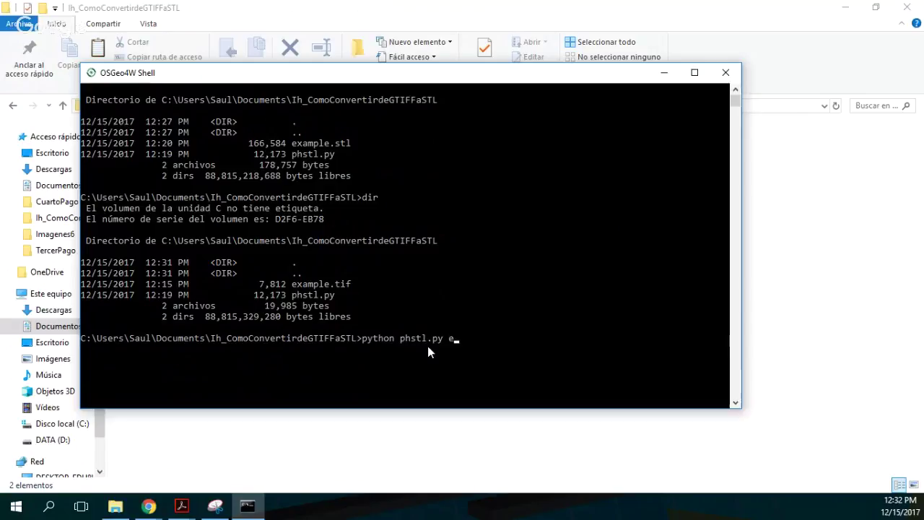
type("example")
type(".tif ")
type("outp")
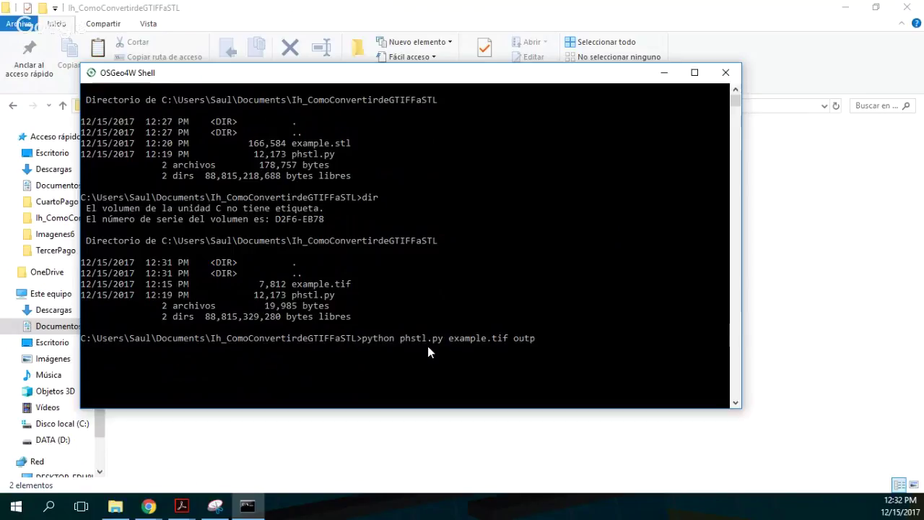
type("ut.st")
type("l")
key("Return")
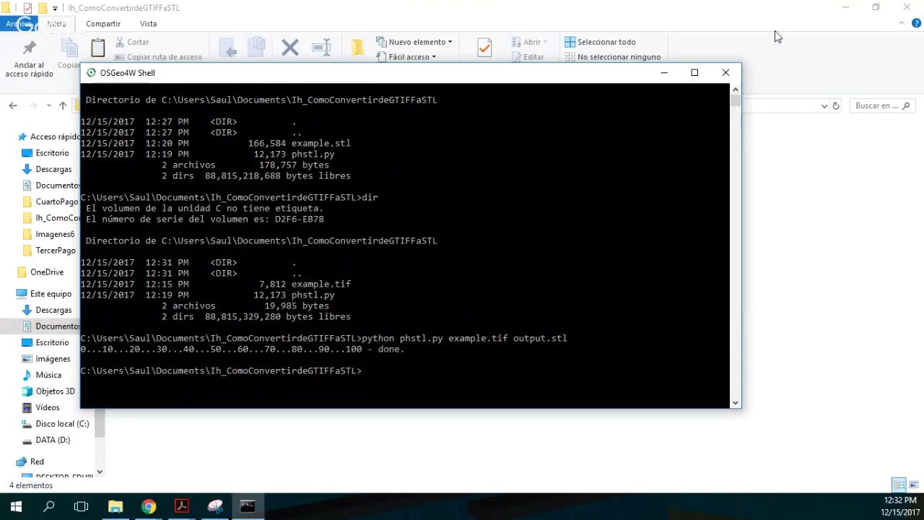
Select the new 163 KB output file in Explorer and show the Vista ribbon tab.
left_click(668, 72)
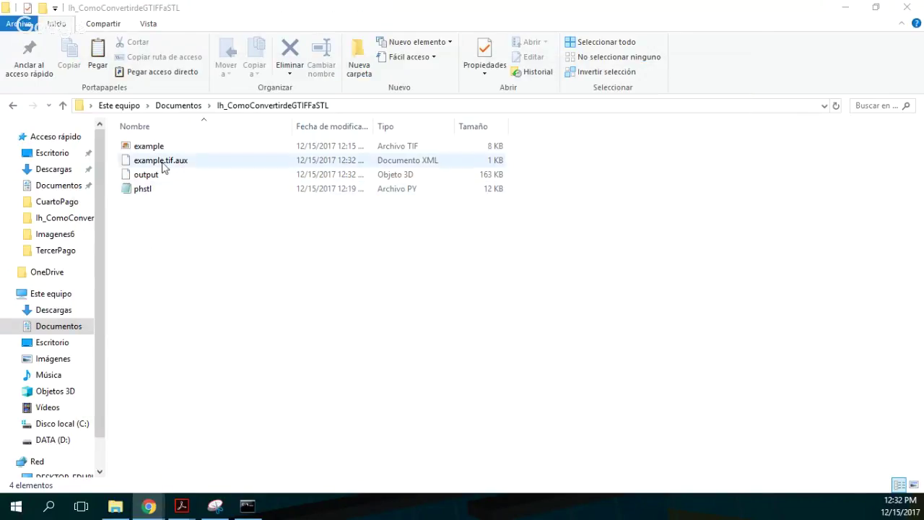
left_click(187, 177)
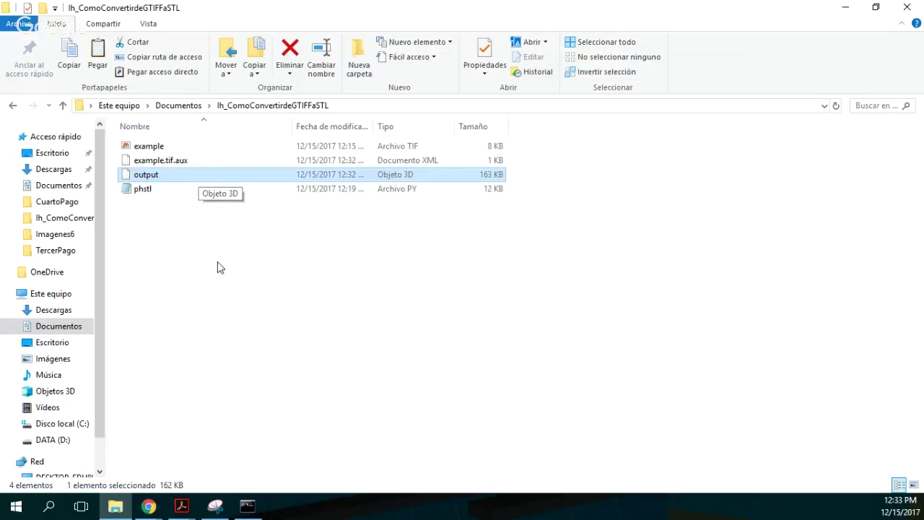
left_click(153, 27)
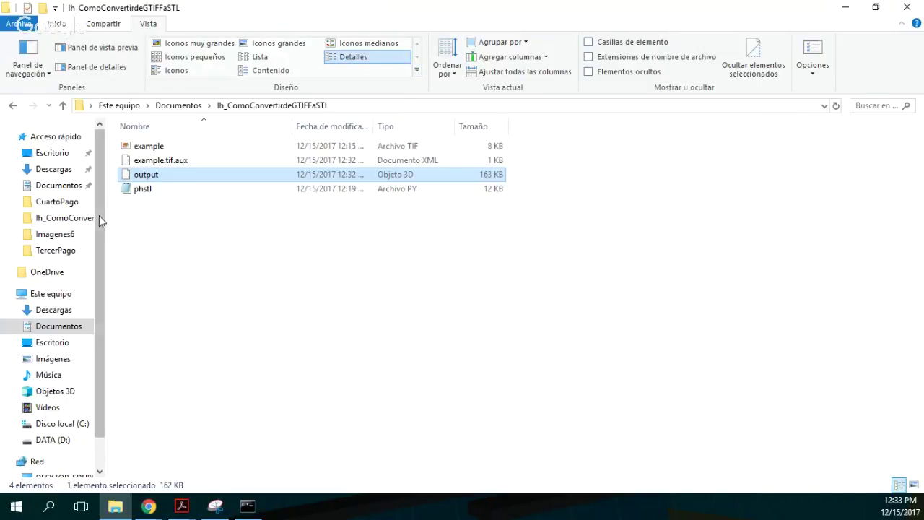
Launch MeshLab from Windows search.
left_click(49, 506)
type("meshl")
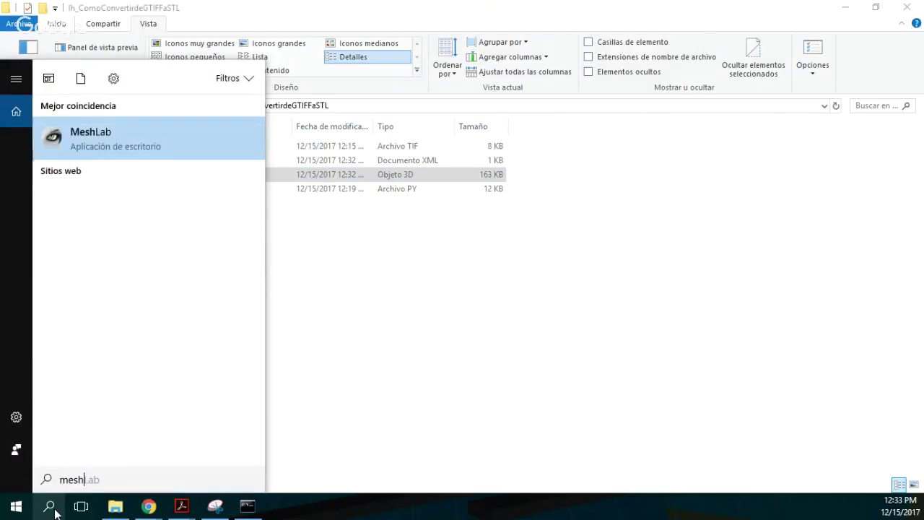
left_click(108, 131)
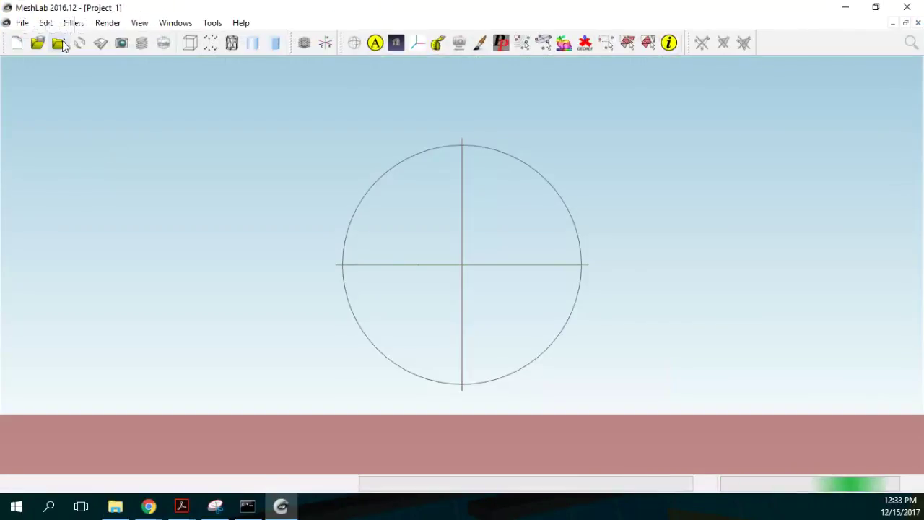
Import output.stl from Documentos > Ih_ComoConvertirdeGTIFFaSTL as a mesh.
left_click(58, 42)
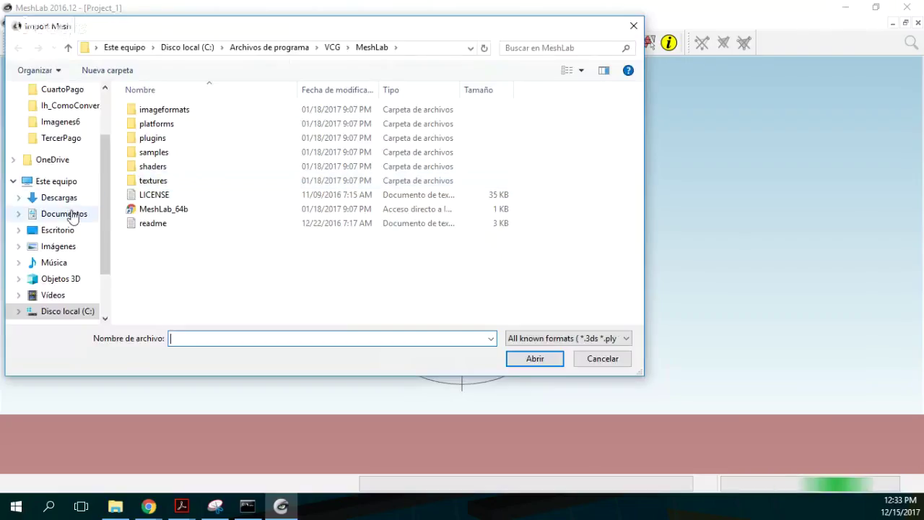
left_click(66, 214)
double_click(166, 195)
left_click(160, 110)
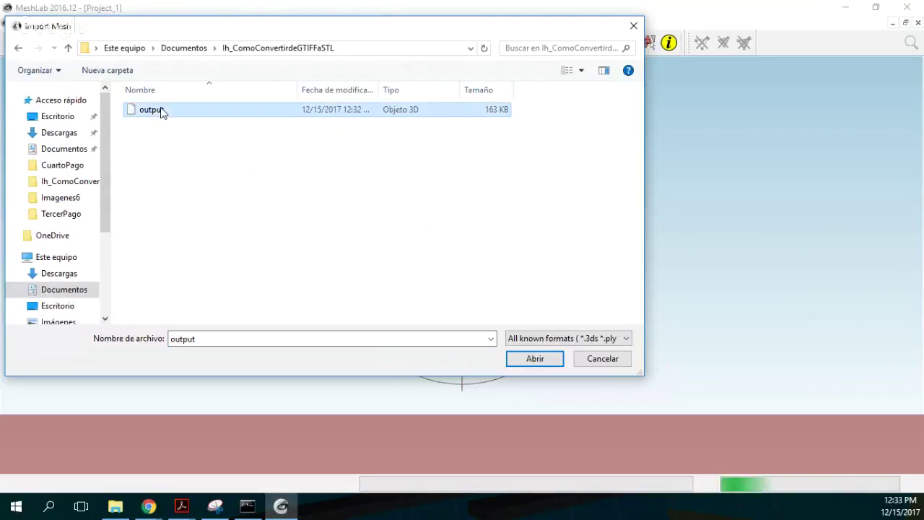
left_click(525, 364)
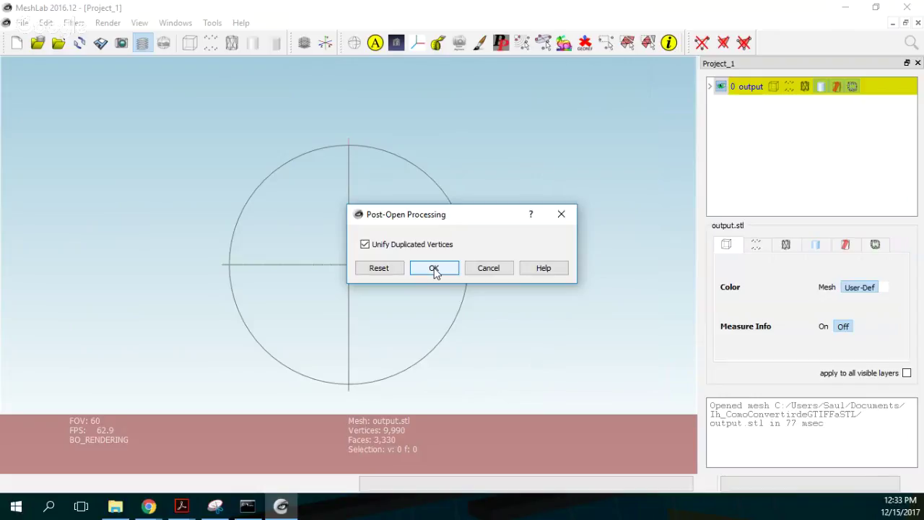
Accept unifying duplicated vertices for output.stl, then rotate the mesh to inspect its terrain relief.
left_click(434, 268)
mouse_move(452, 345)
left_mouse_down()
mouse_move(429, 290)
mouse_move(425, 102)
left_mouse_up()
mouse_move(374, 371)
left_mouse_down()
mouse_move(421, 206)
mouse_move(531, 235)
mouse_move(532, 119)
left_mouse_up()
mouse_move(381, 388)
left_mouse_down()
mouse_move(244, 369)
mouse_move(201, 461)
mouse_move(202, 397)
left_mouse_up()
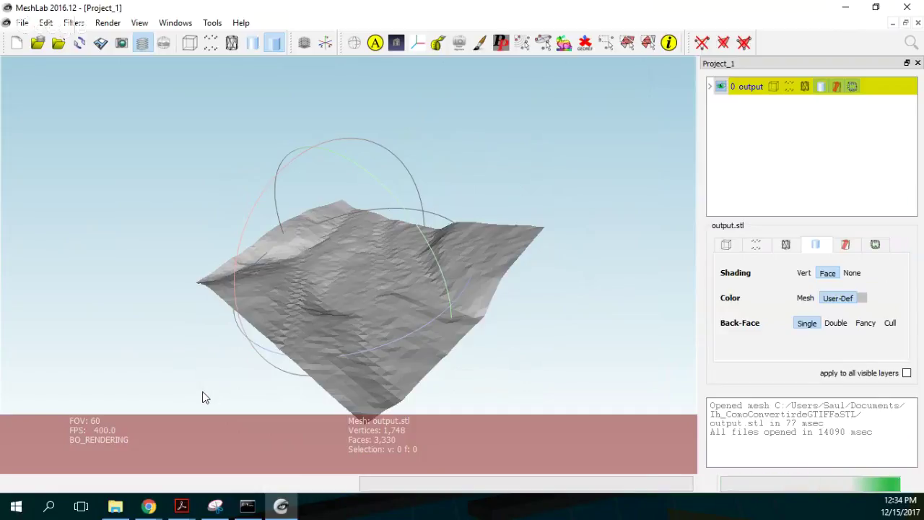
Minimize MeshLab and bring the Chrome browser back up, maximized to full screen.
left_click(843, 9)
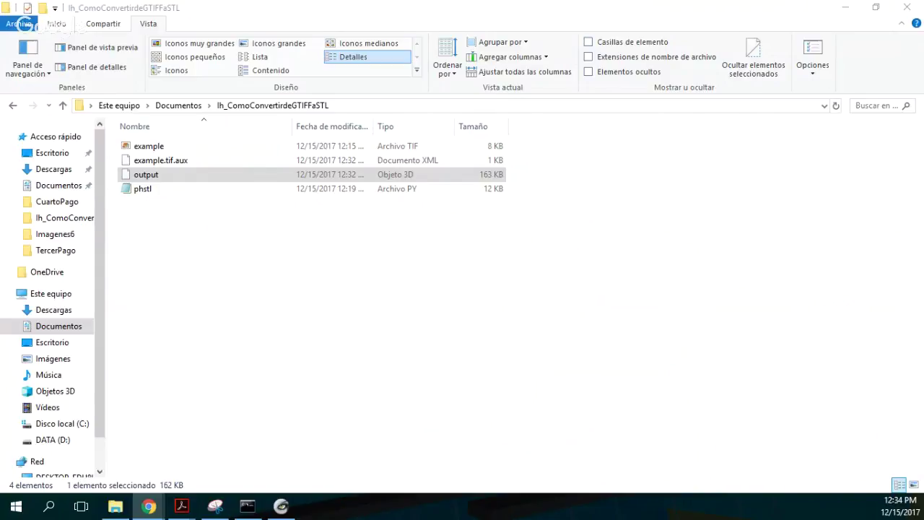
left_click(148, 506)
left_click_drag(64, 330, 202, 1)
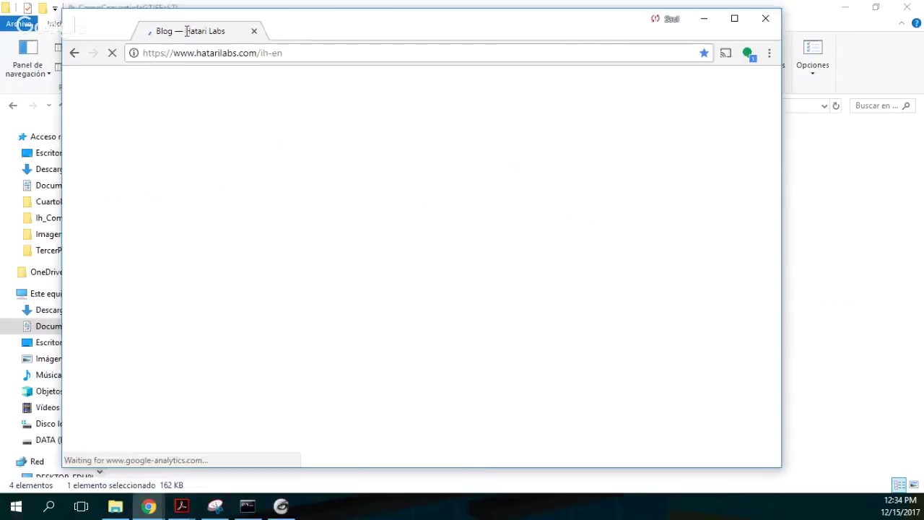
Scroll down the Hatari Labs blog to its latest posts and newsletter signup section.
scroll(561, 200, "down", 1)
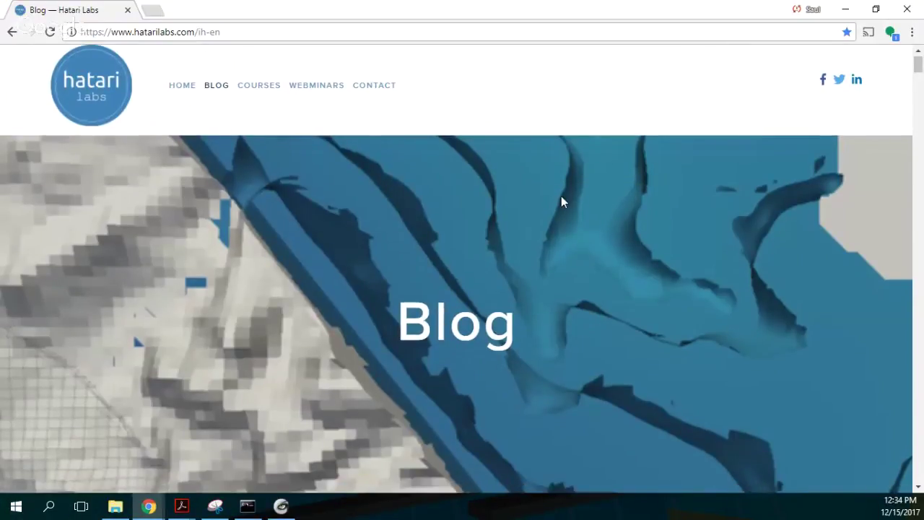
scroll(561, 200, "down", 4)
scroll(563, 201, "down", 4)
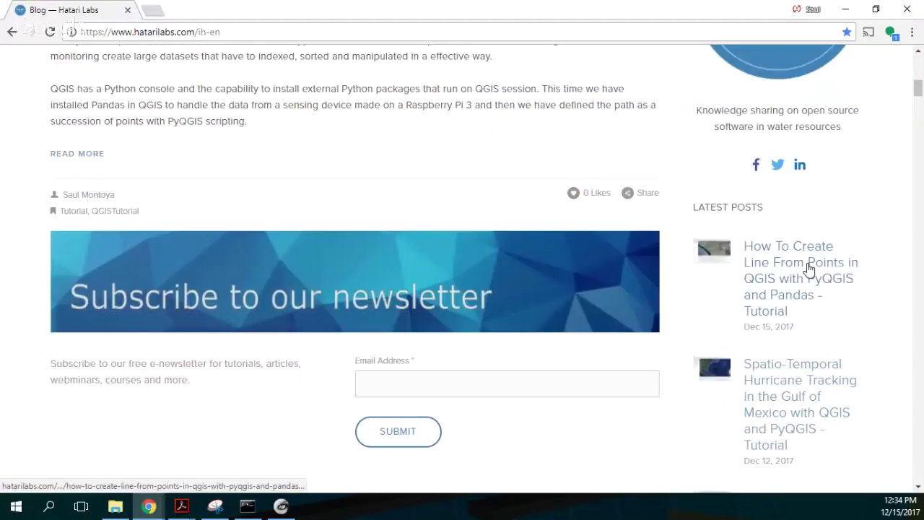
scroll(806, 268, "down", 1)
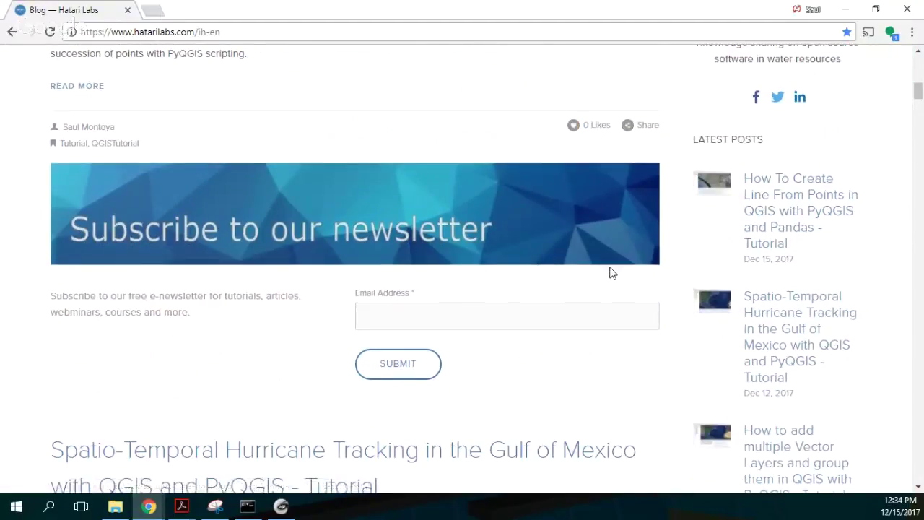
scroll(610, 270, "up", 1)
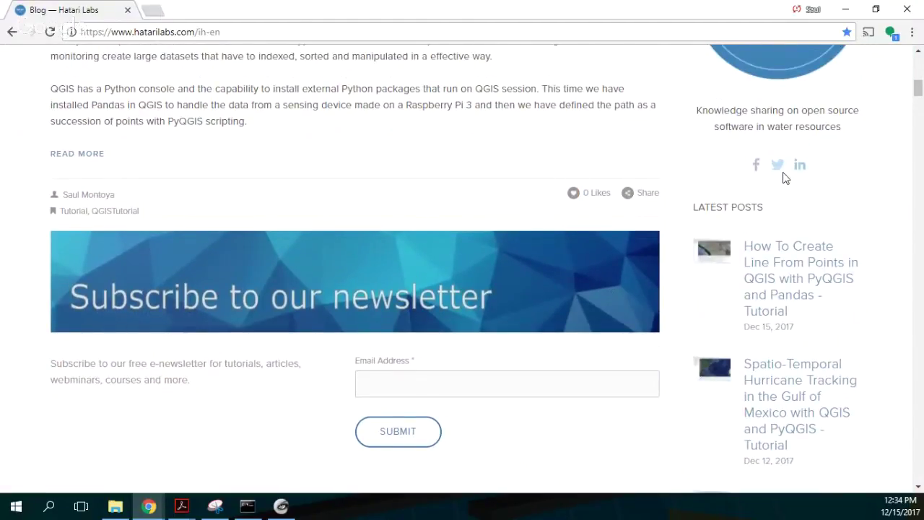